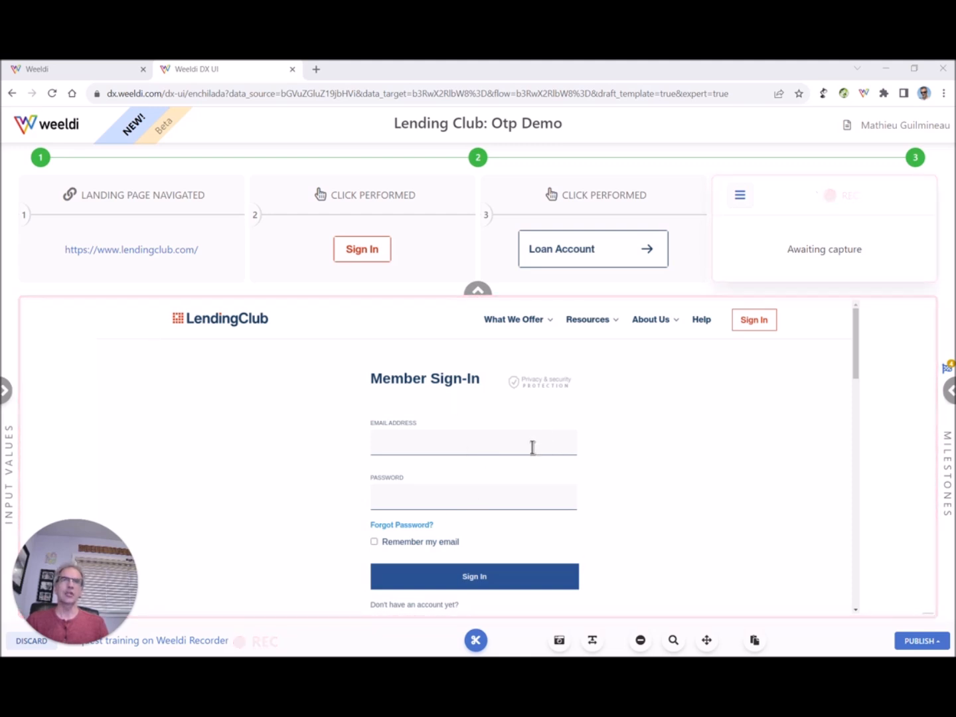
# - Record the LendingClub member sign-in by pasting the account's email address and password and submitting the form
pyautogui.click(501, 444)
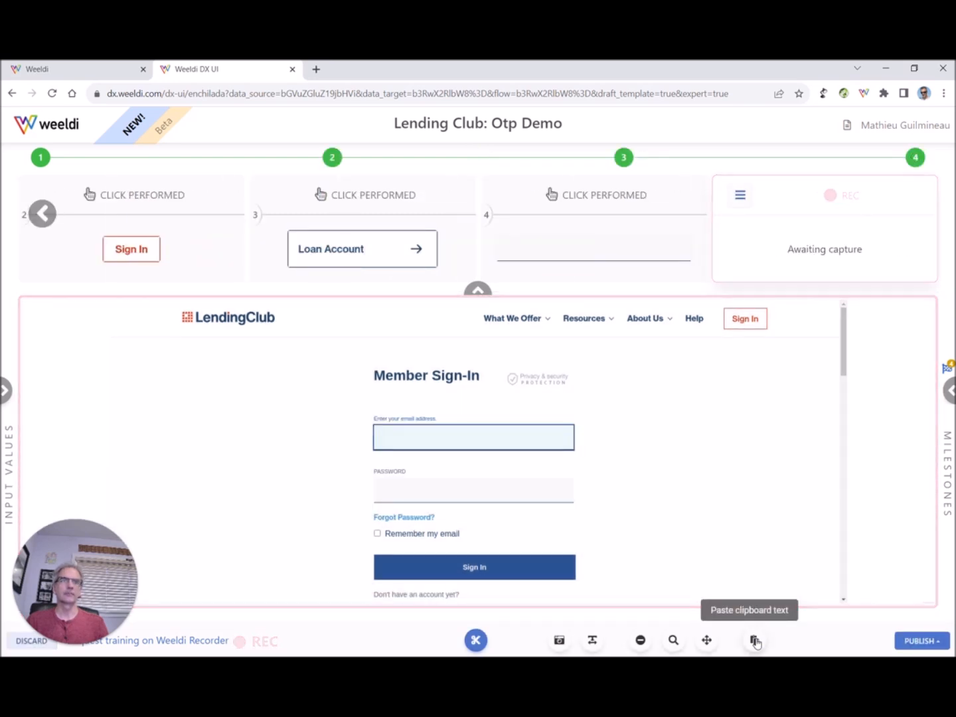
pyautogui.click(755, 641)
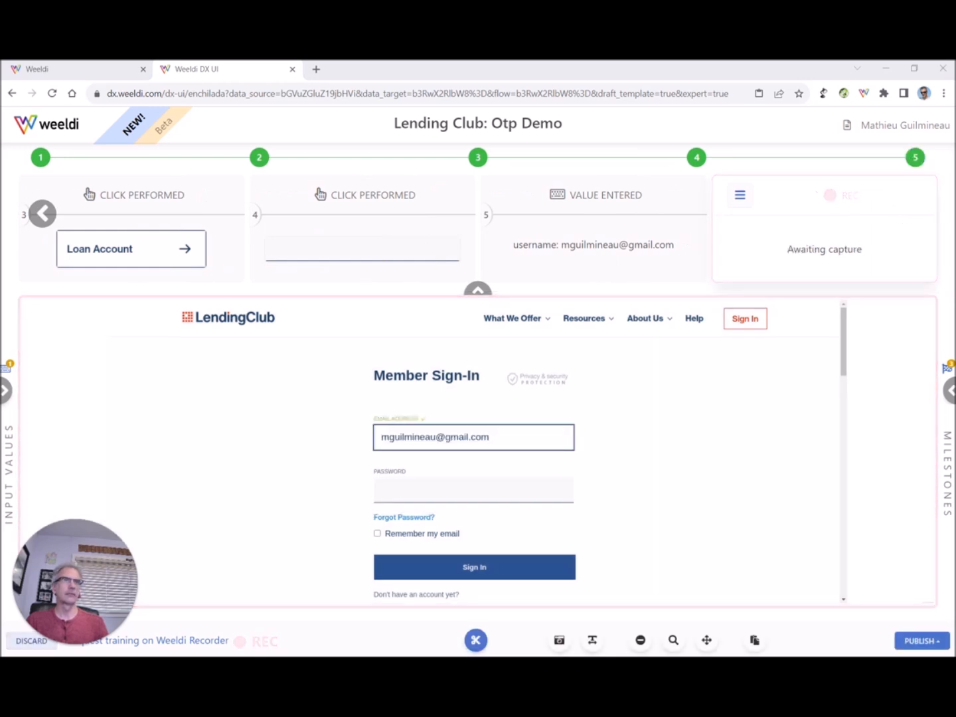
pyautogui.click(450, 487)
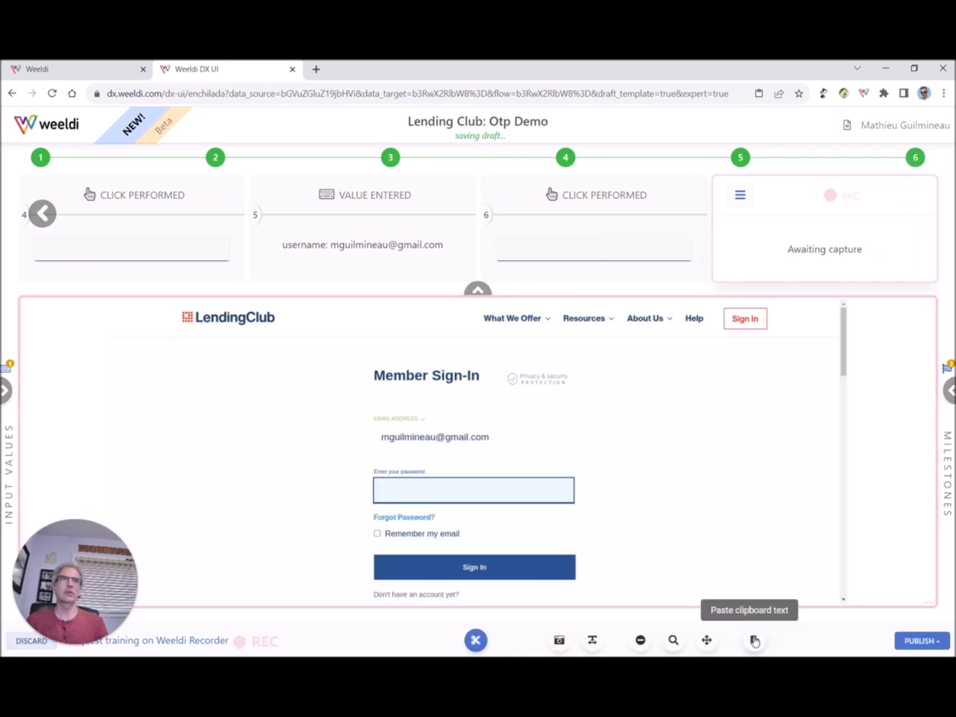
pyautogui.click(755, 641)
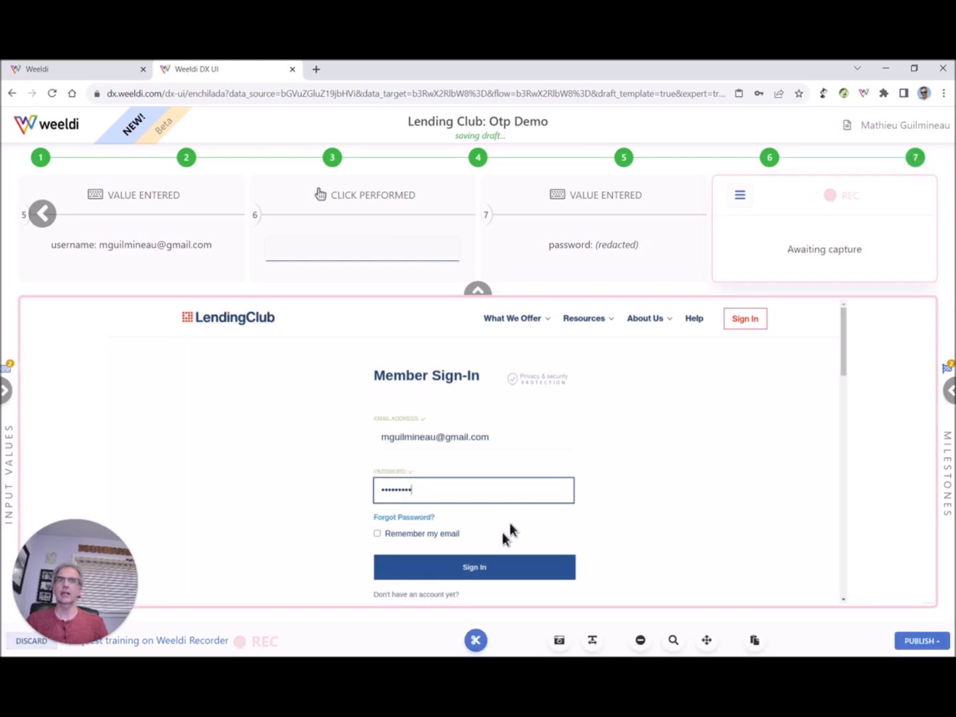
pyautogui.click(479, 567)
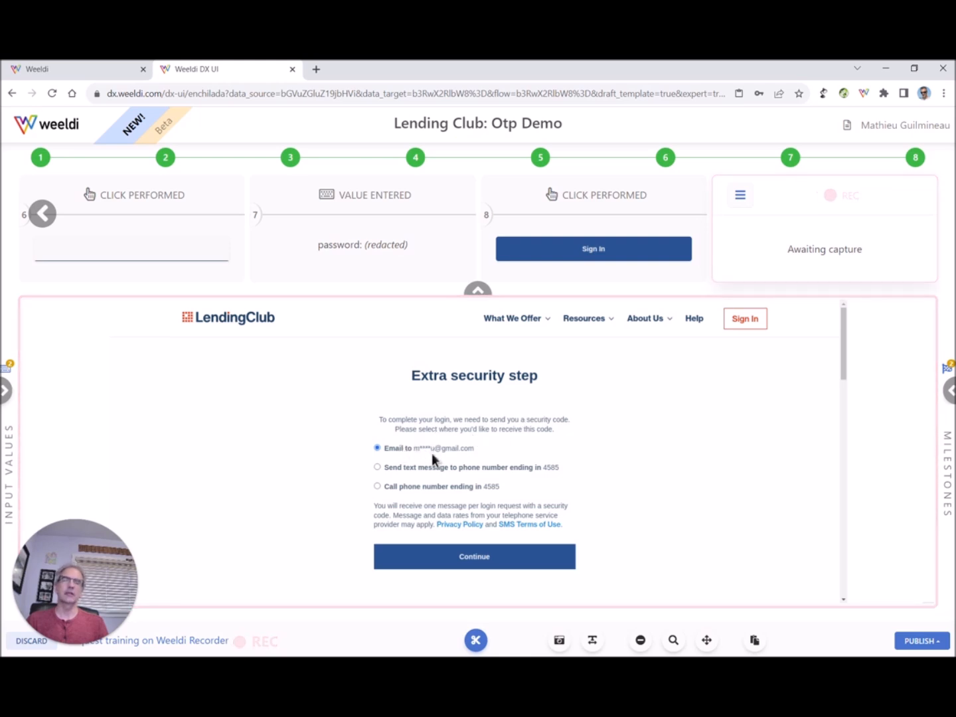
# - Request the security code by email, enter the received verification code and confirm it
pyautogui.click(475, 557)
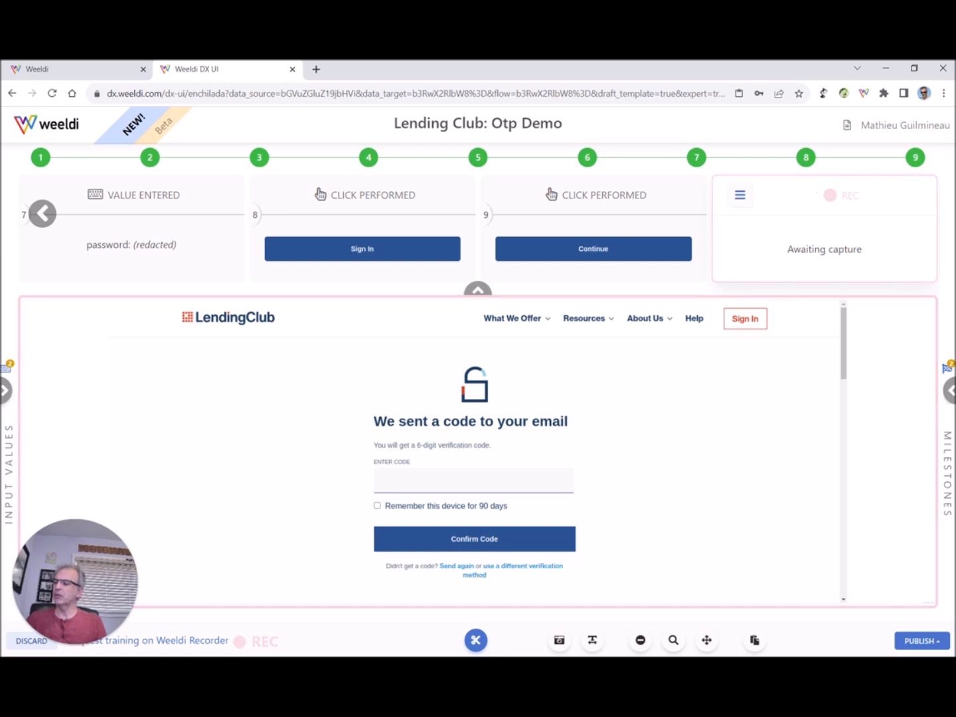
pyautogui.click(509, 475)
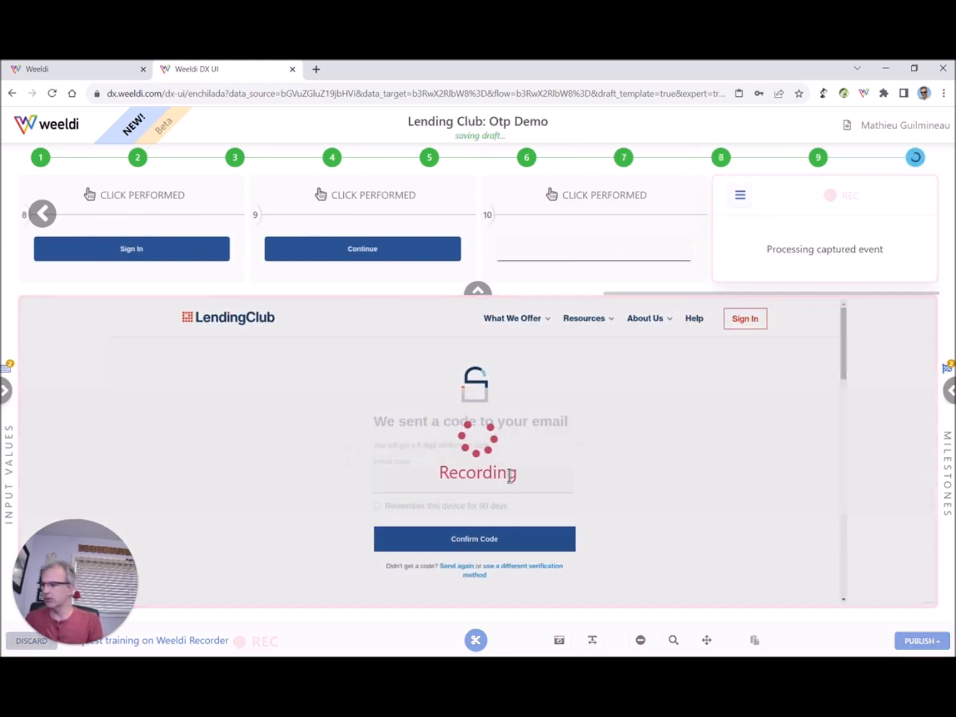
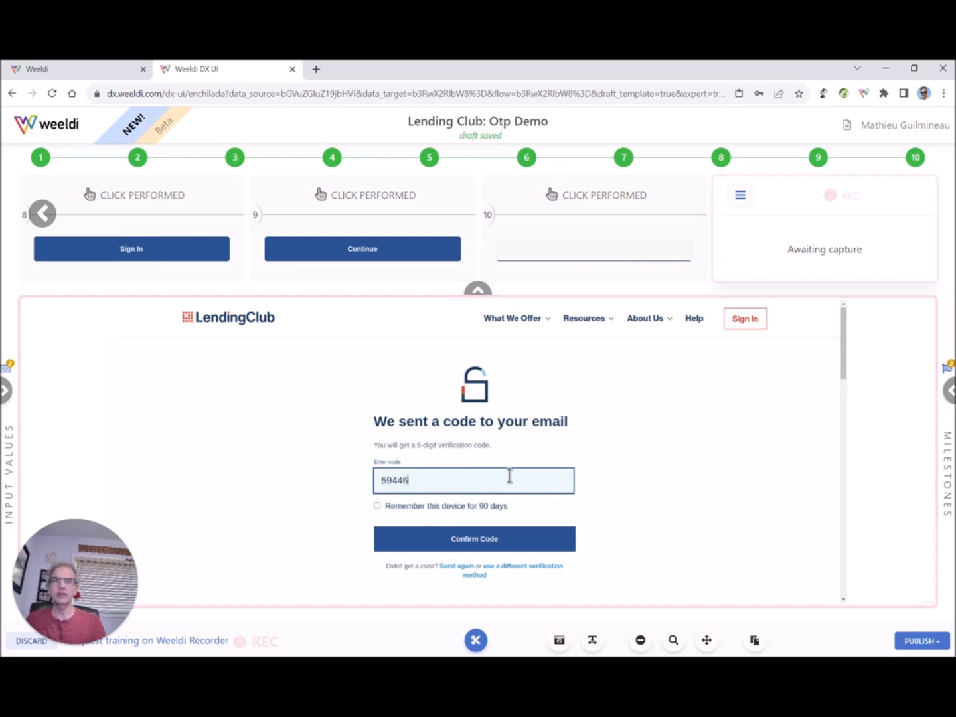
pyautogui.click(479, 539)
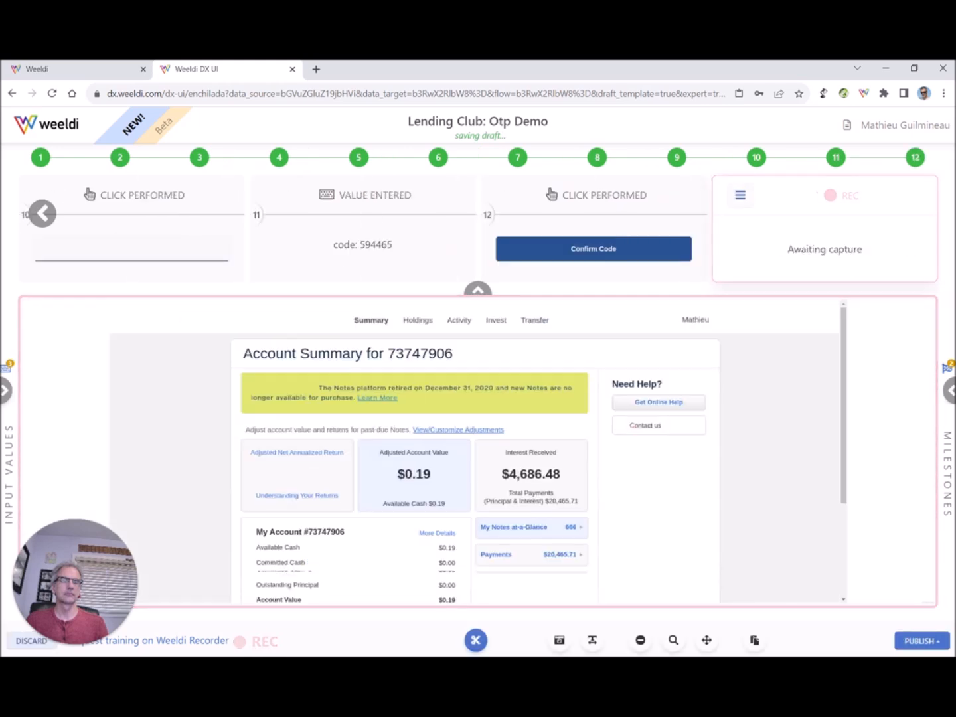
# - Record a Get Text field named Amount that captures the Adjusted Account Value figure on the account summary
pyautogui.click(592, 640)
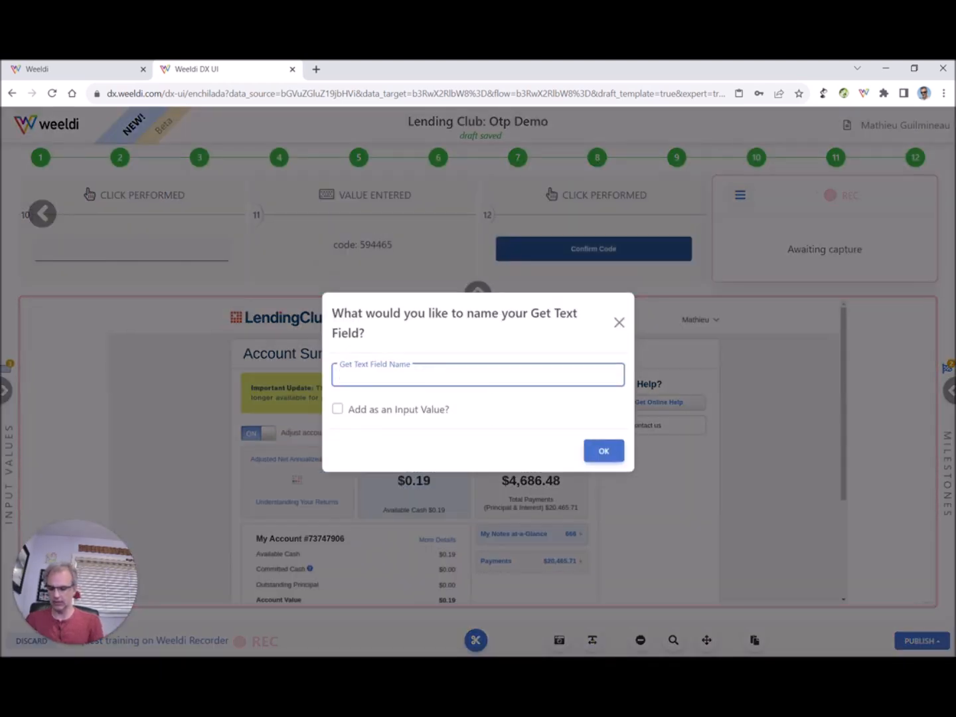
pyautogui.write('Amount')
pyautogui.click(603, 452)
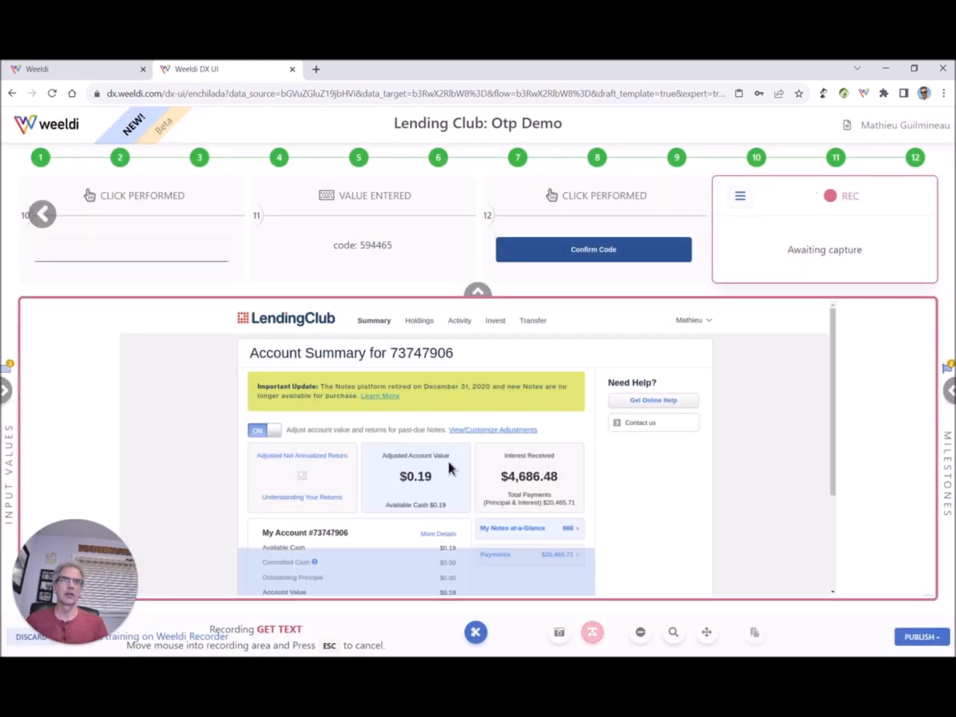
pyautogui.click(411, 475)
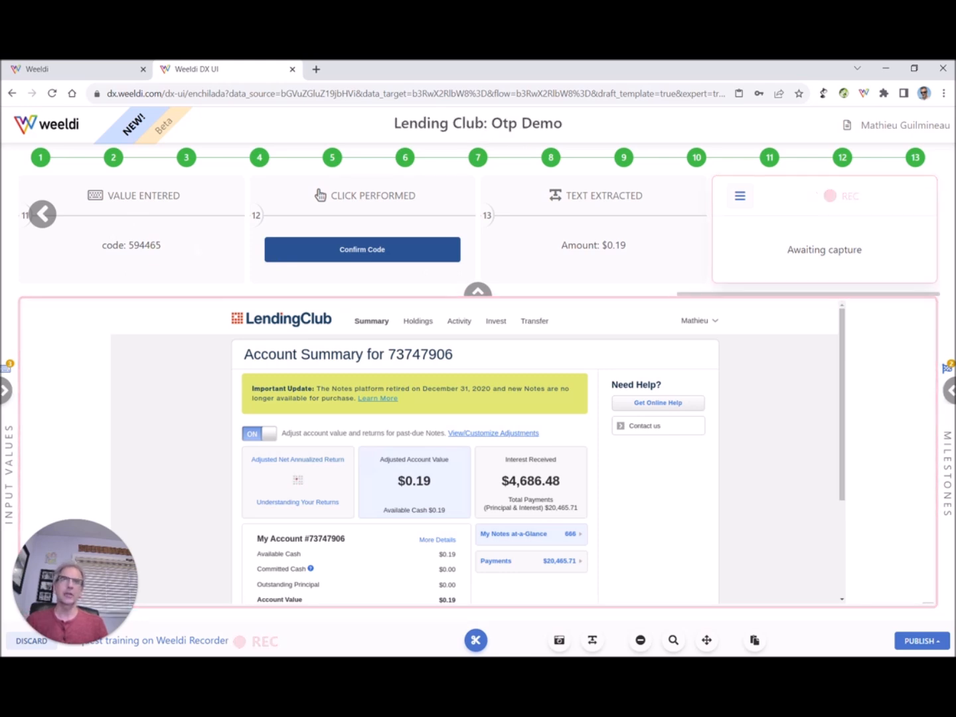
# - Switch to Review and Edit mode and insert a low-code instruction event after the recorded Continue click
pyautogui.click(475, 640)
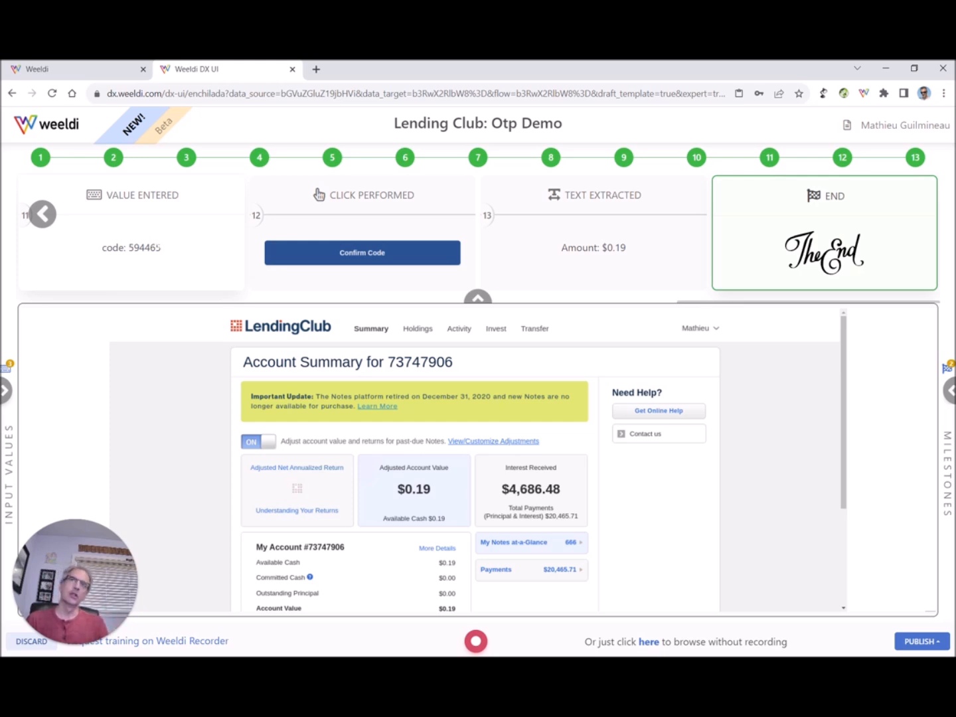
pyautogui.click(159, 247)
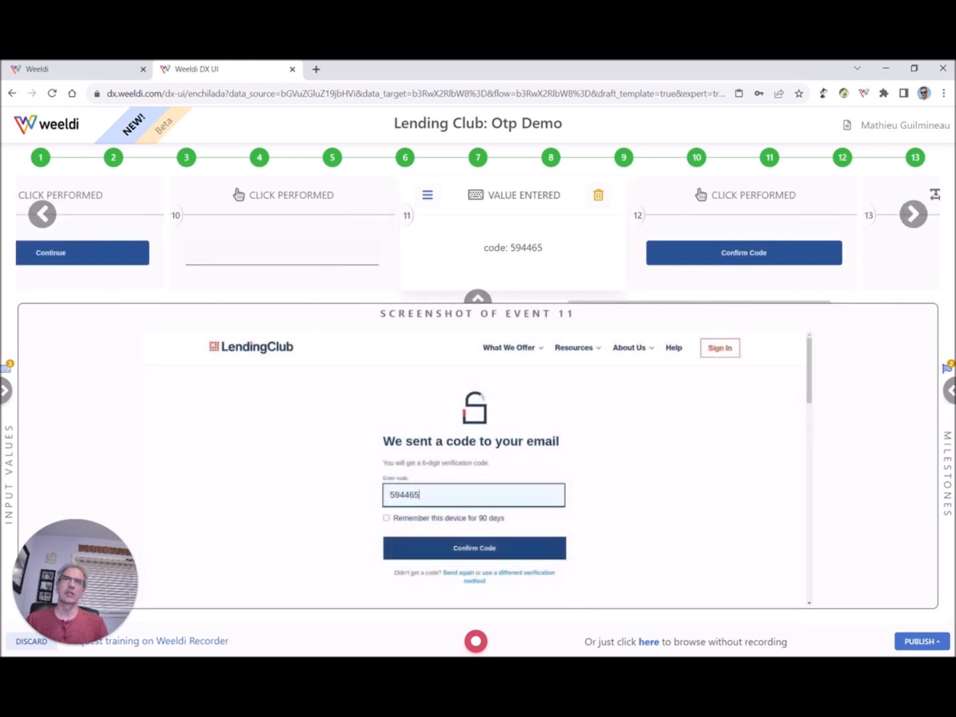
pyautogui.moveTo(296, 249)
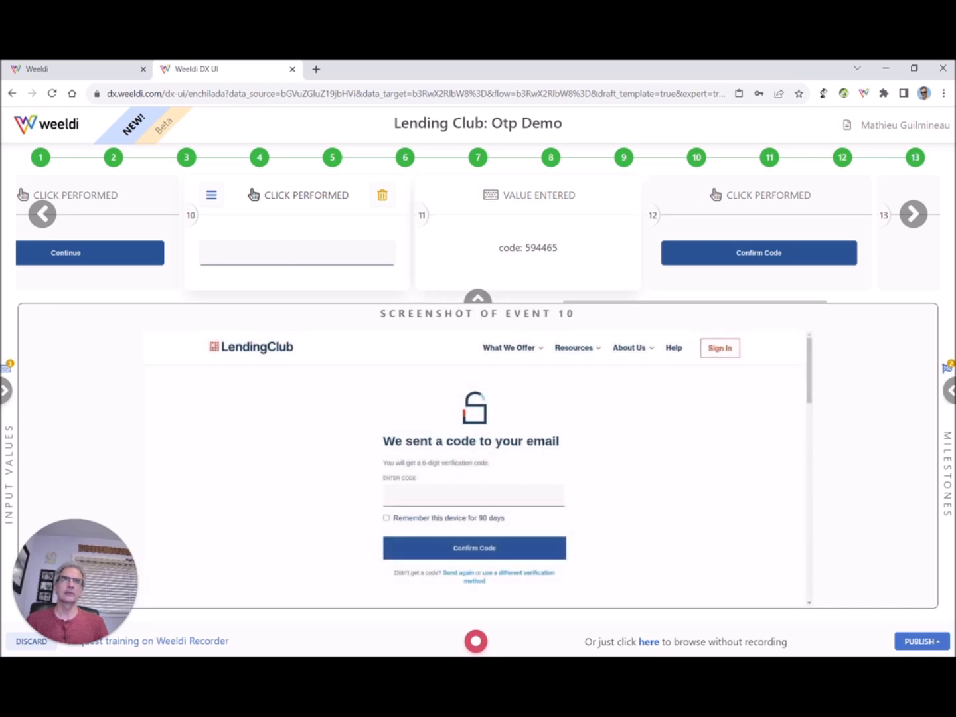
pyautogui.hscroll(-3, 528, 249)
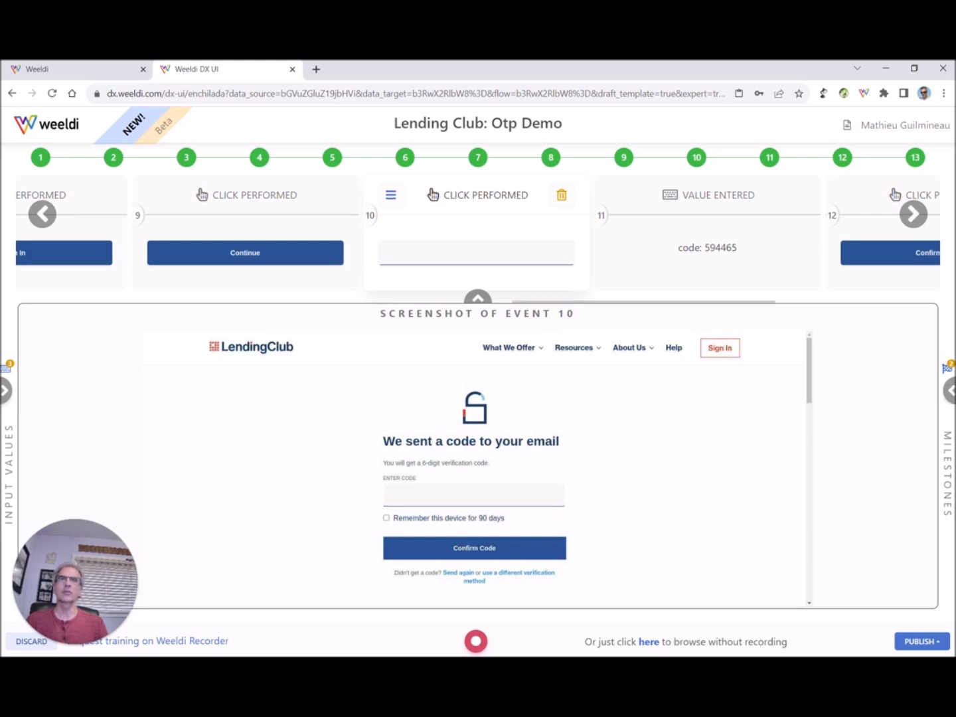
pyautogui.click(245, 234)
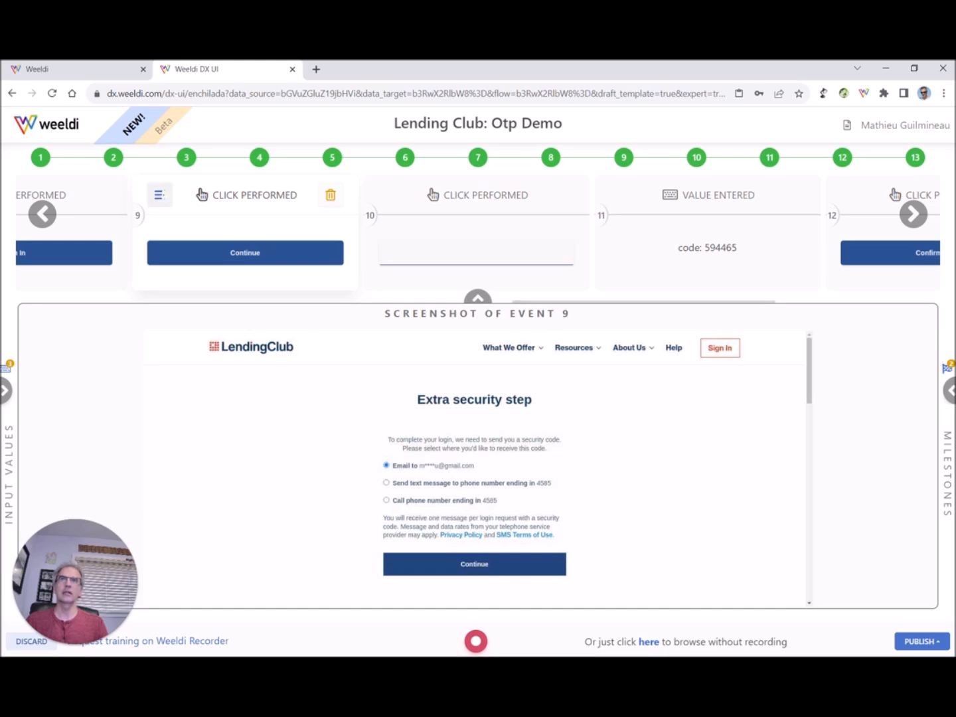
pyautogui.click(160, 196)
pyautogui.click(207, 296)
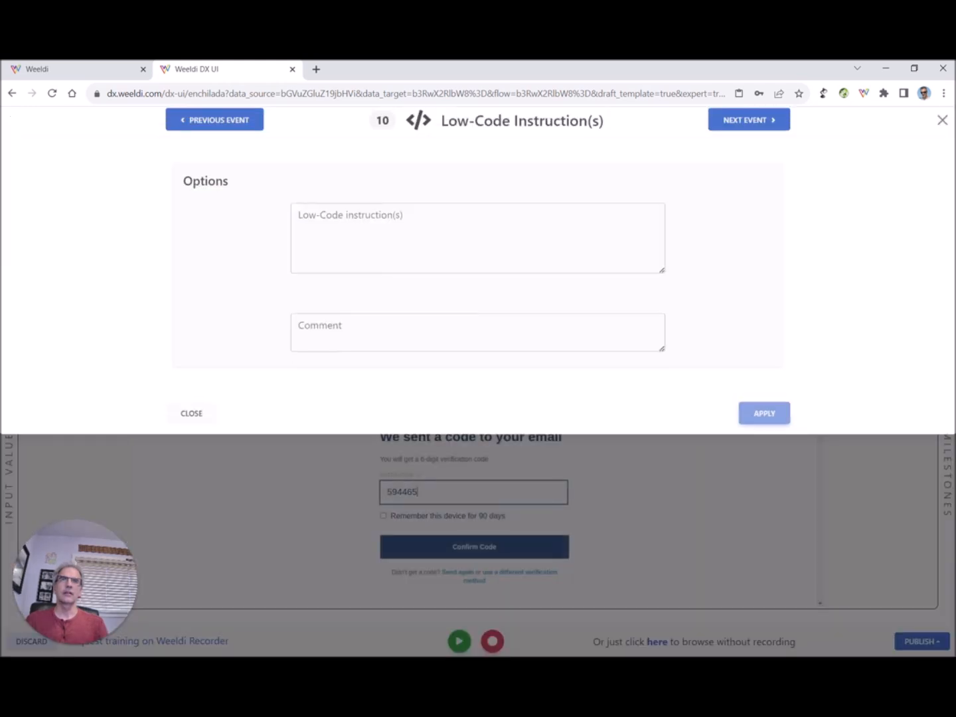
# - Write an otp block for "We sent a code" that sets :otp below "Enter Code", adding {"by":"partial"} under both lines
pyautogui.click(372, 234)
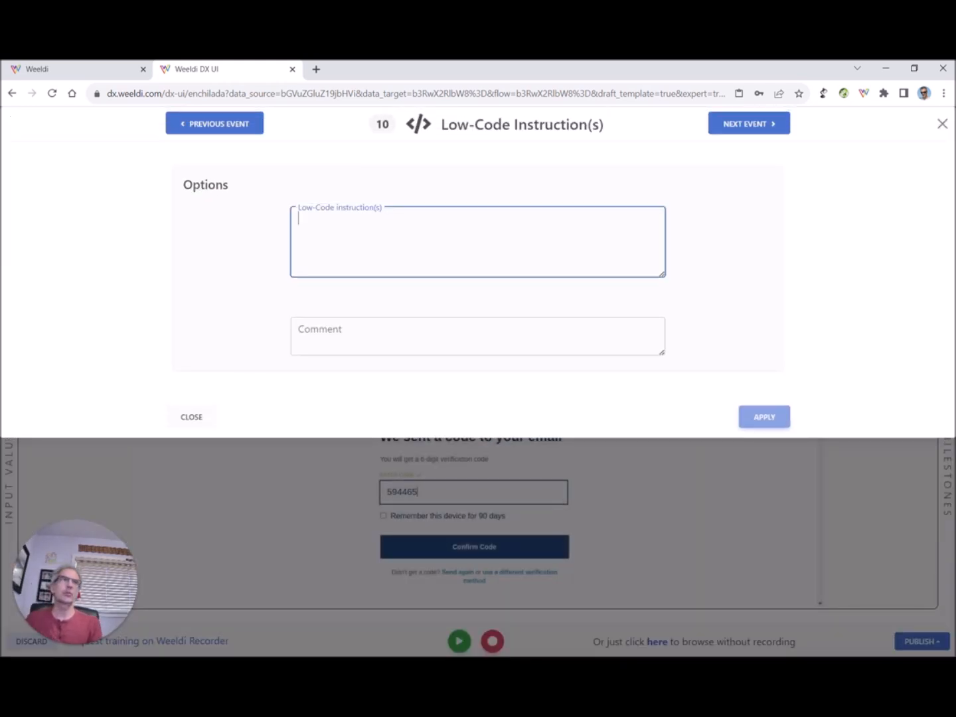
pyautogui.write("'")
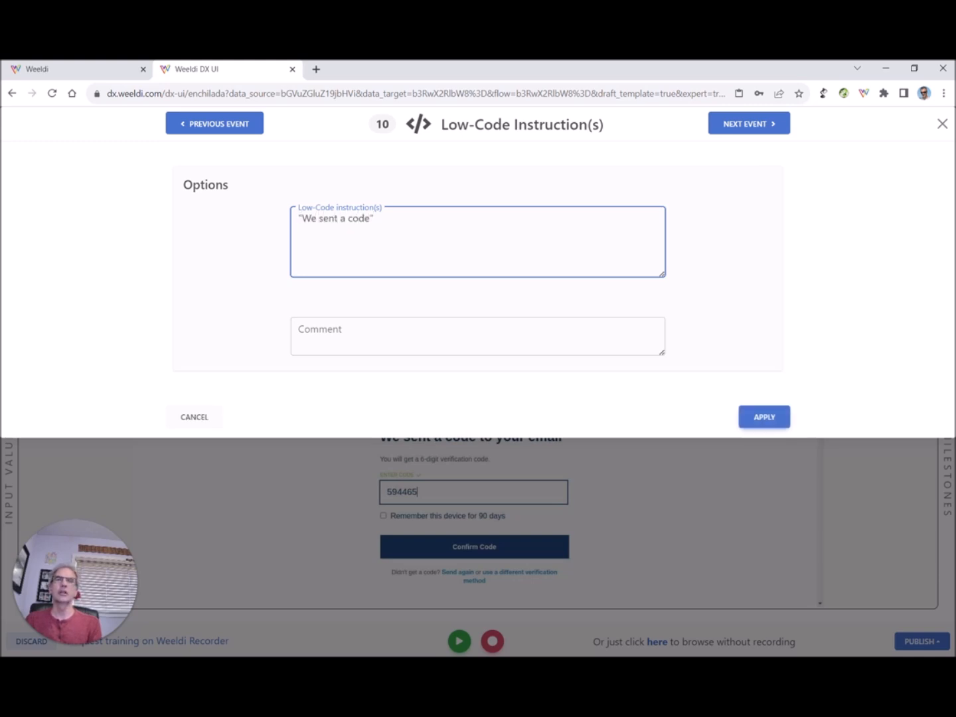
pyautogui.press('Up')
pyautogui.write('otp')
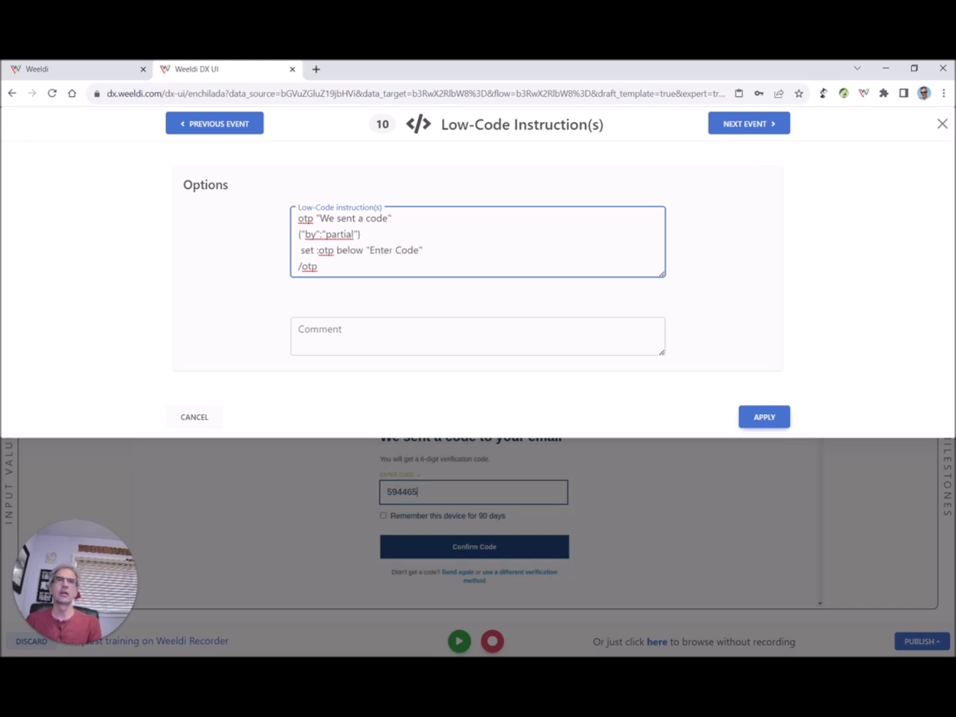
pyautogui.press('Return')
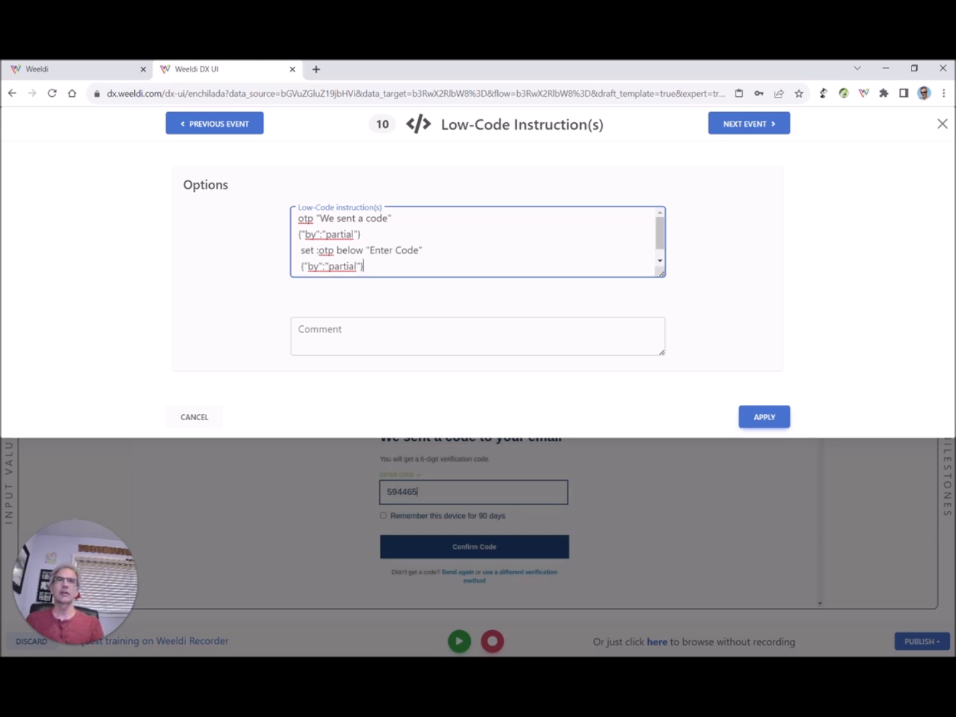
# - Add click on "Confirm Code" before the closing /otp line and apply the low-code instructions
pyautogui.press('Return')
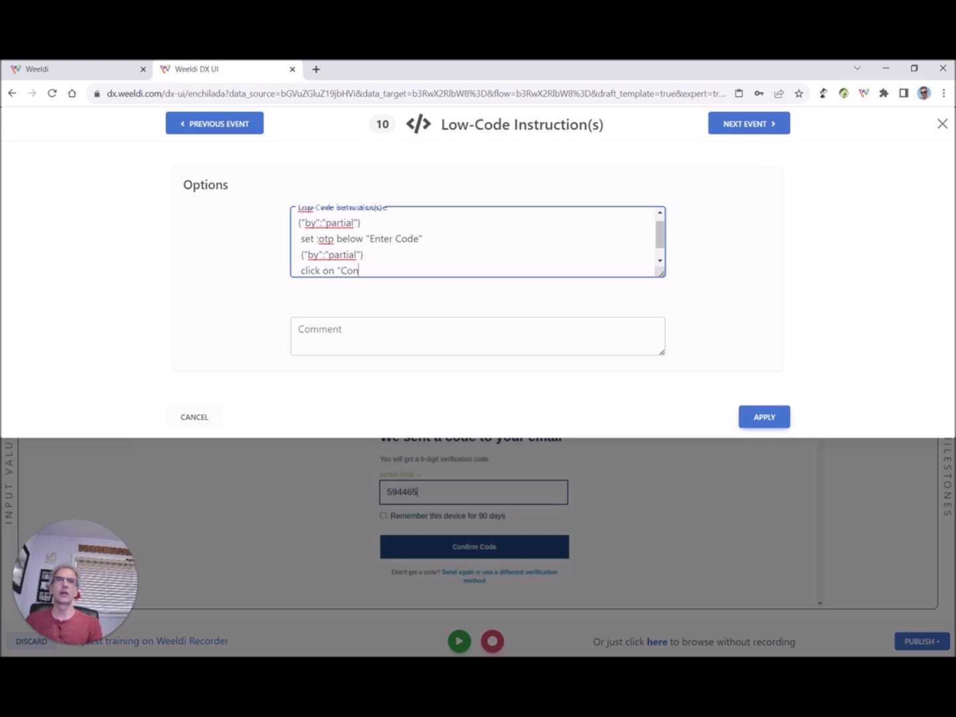
pyautogui.press('Return')
pyautogui.write('/otp')
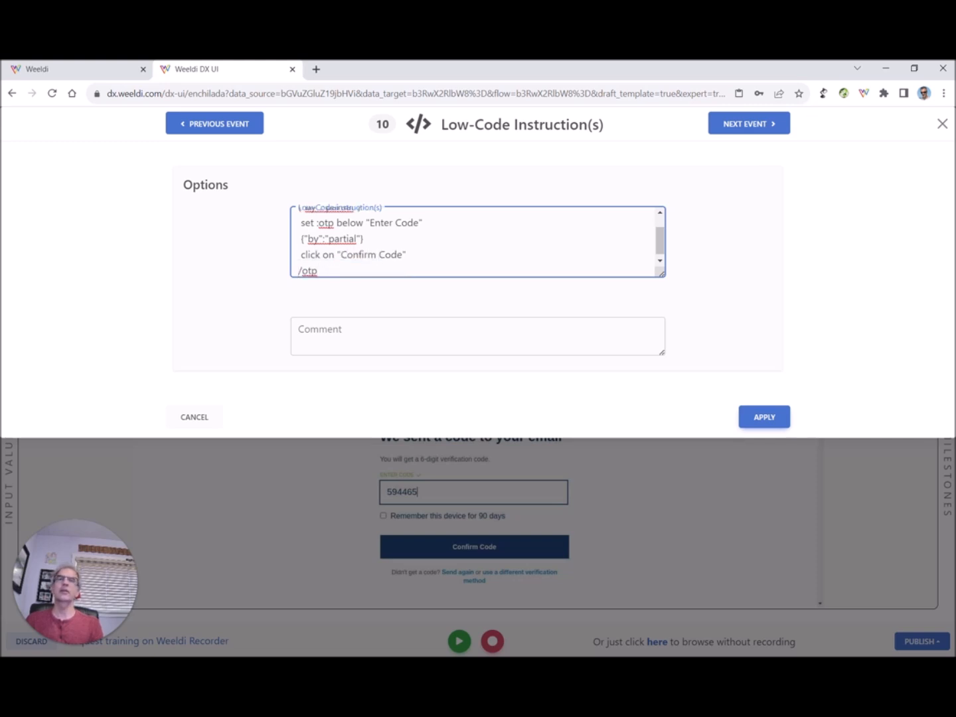
pyautogui.press('Return')
pyautogui.press('Up')
pyautogui.press('Up')
pyautogui.press('Up')
pyautogui.press('Up')
pyautogui.press('Up')
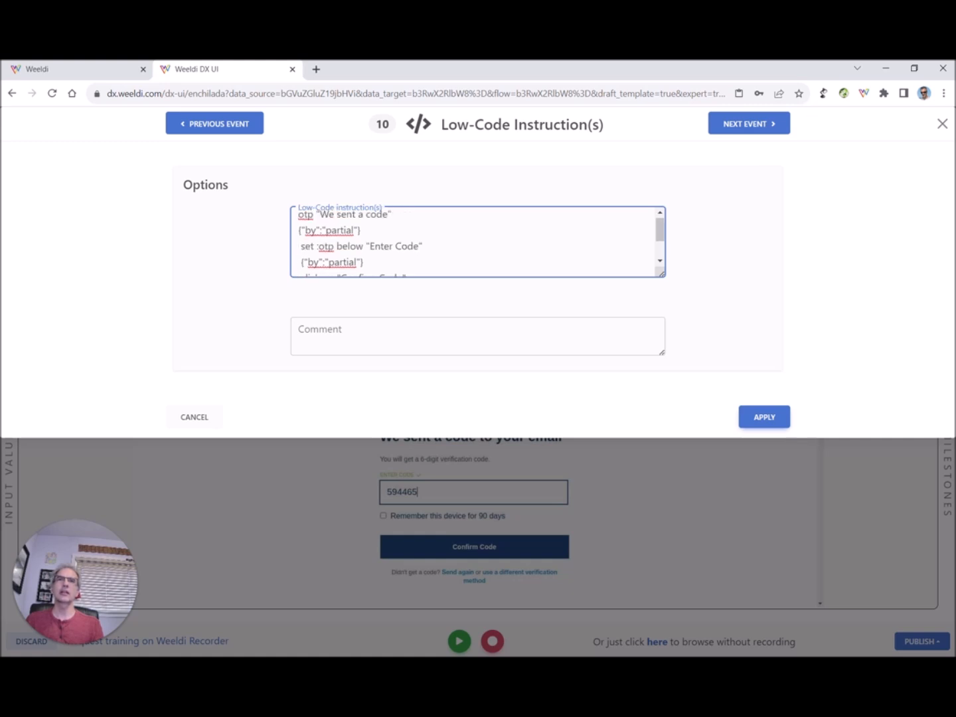
pyautogui.hotkey('ctrl', 'shift', 'Left')
pyautogui.press('Down')
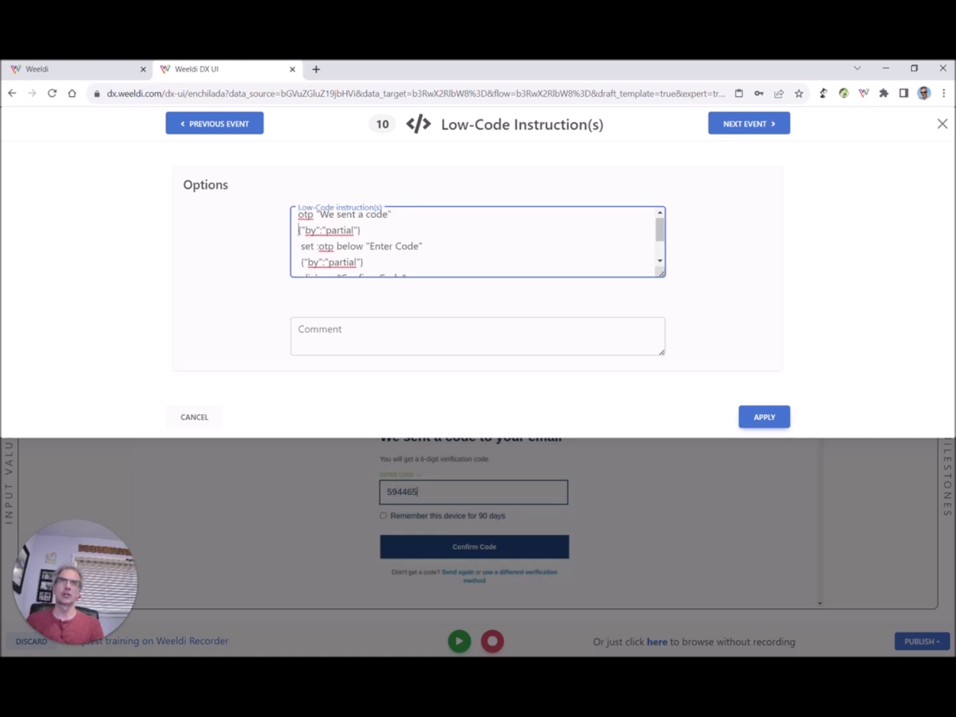
pyautogui.press('Down')
pyautogui.press('Down')
pyautogui.press('Down')
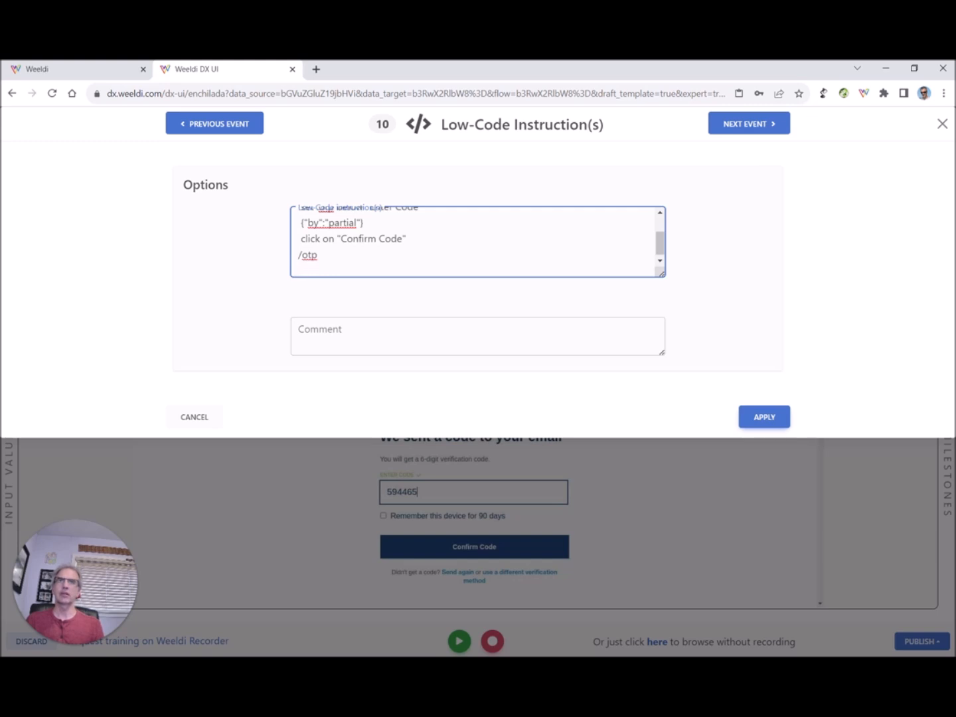
pyautogui.scroll(1, 475, 242)
pyautogui.click(778, 417)
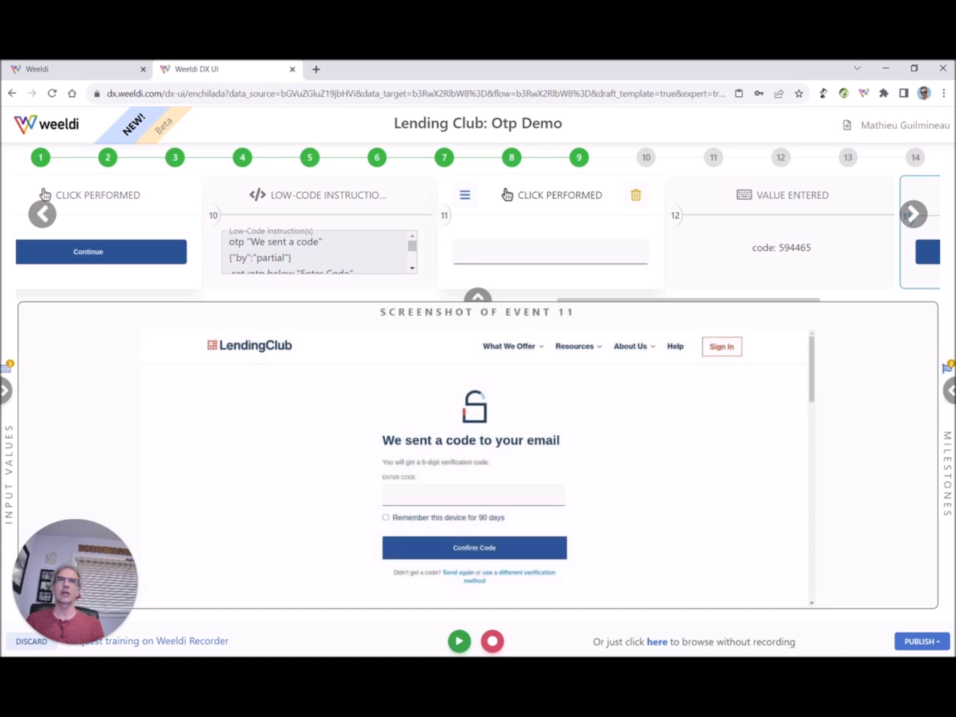
# - Delete the three recorded events for the code field click, the code entry and the Confirm Code click
pyautogui.click(636, 198)
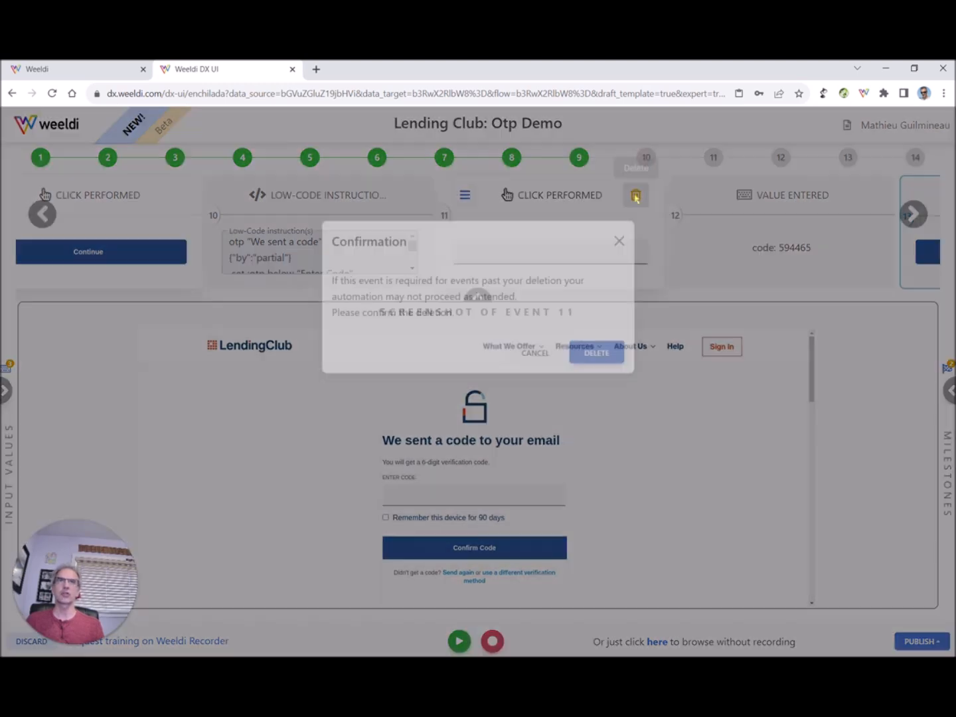
pyautogui.click(606, 439)
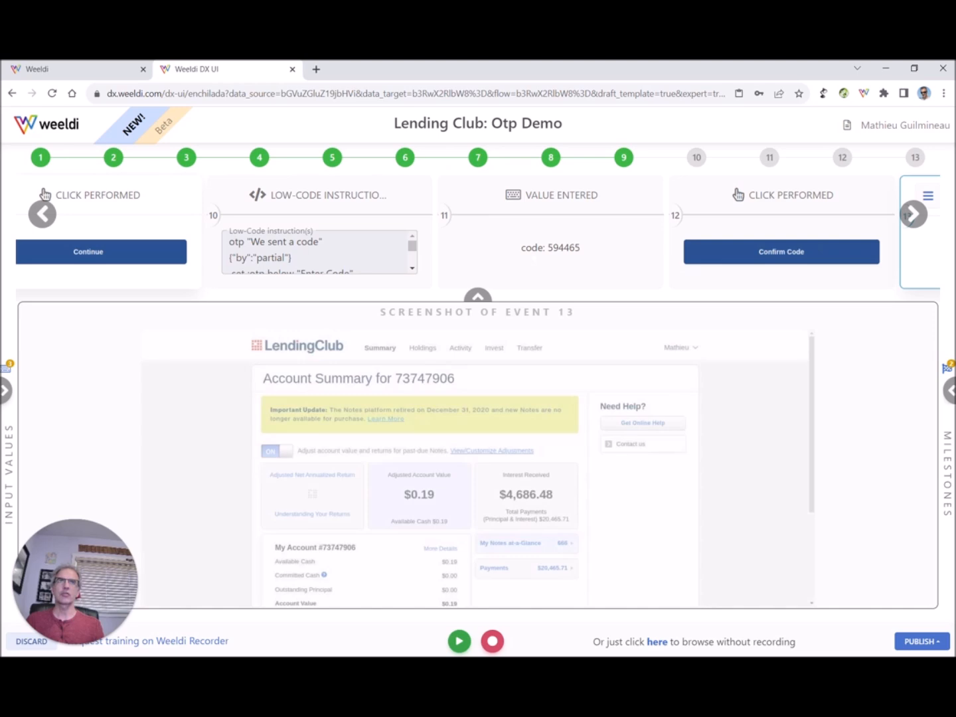
pyautogui.moveTo(455, 199)
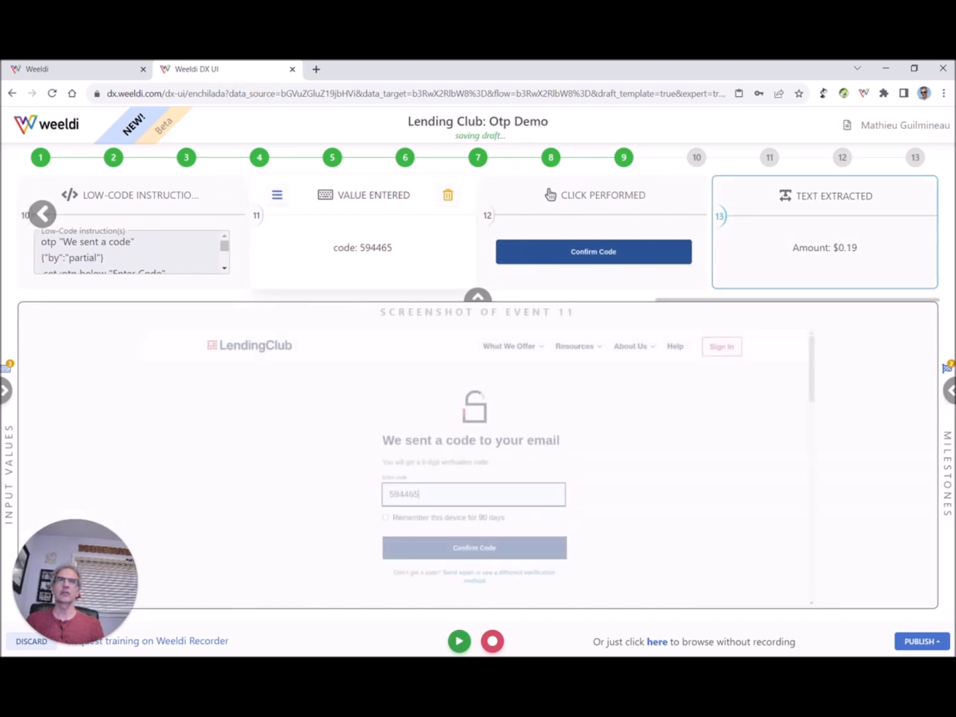
pyautogui.click(455, 199)
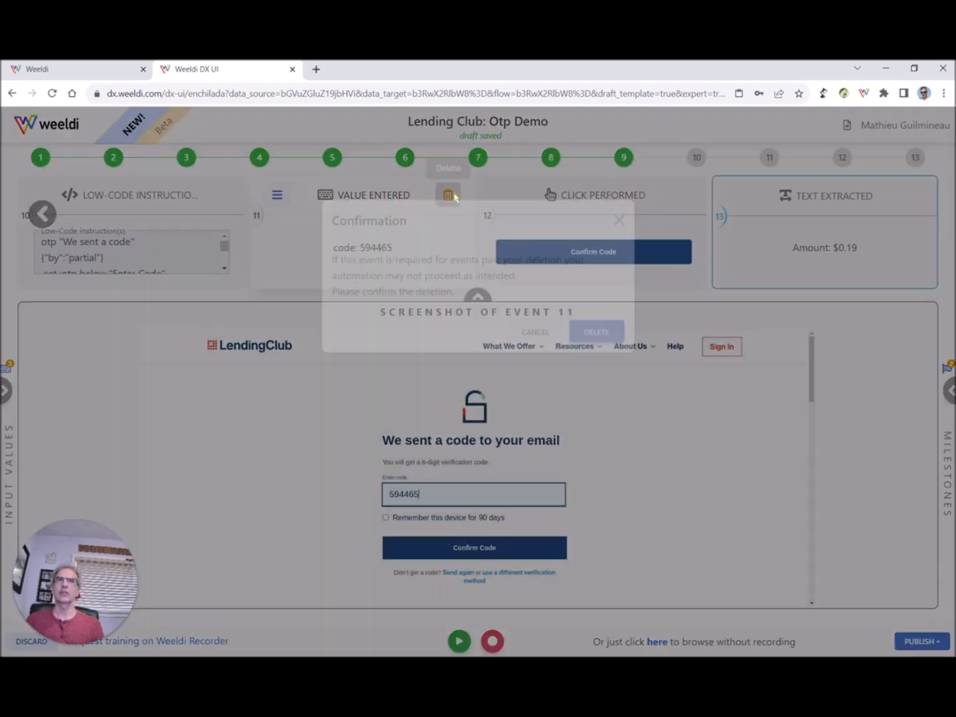
pyautogui.click(609, 439)
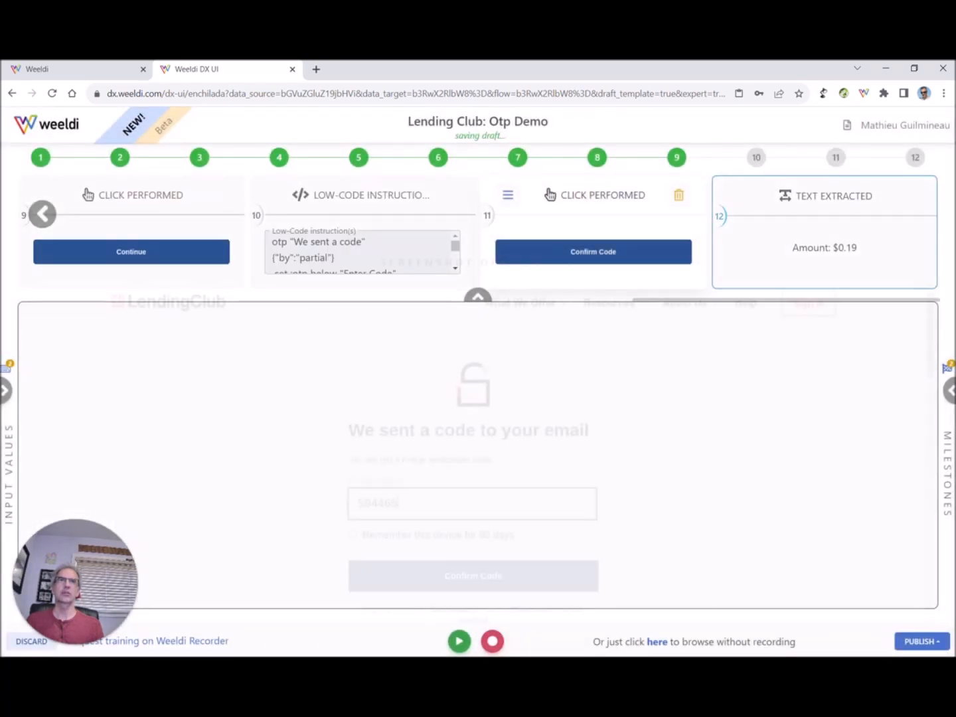
pyautogui.click(678, 195)
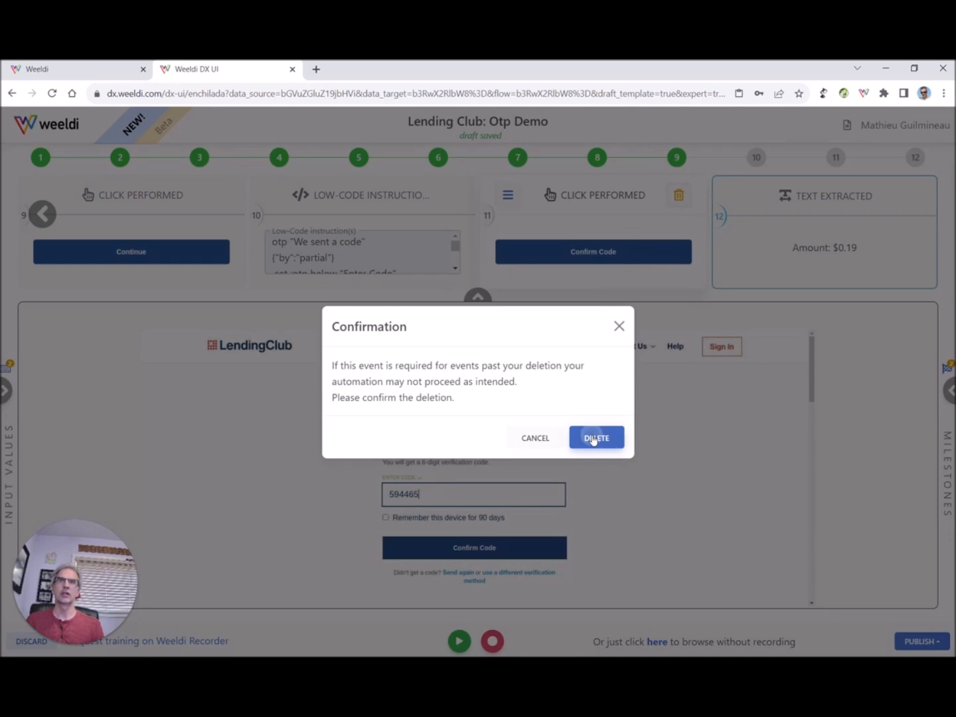
pyautogui.click(593, 438)
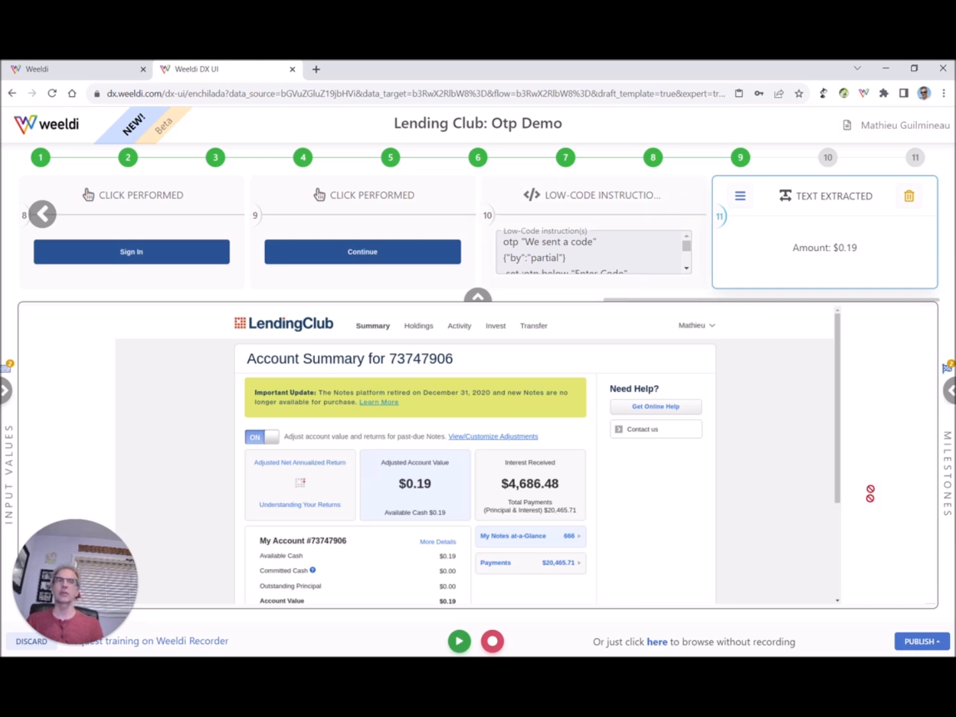
# - Review the recorded username and password input values, and publish the template by saving it and running a job with those recorded values
pyautogui.click(919, 642)
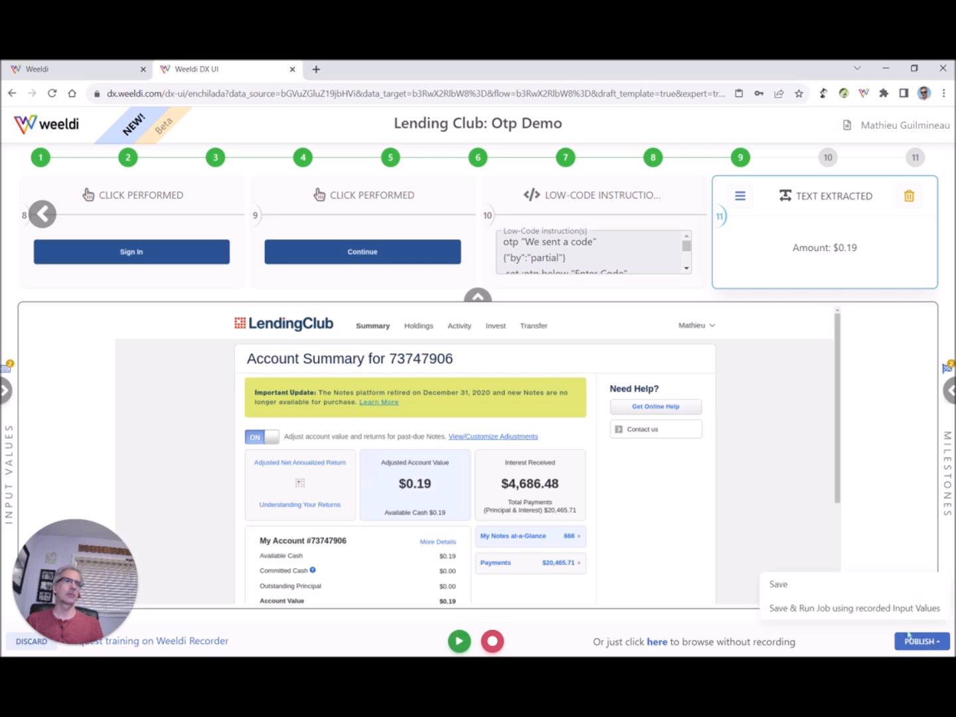
pyautogui.click(835, 610)
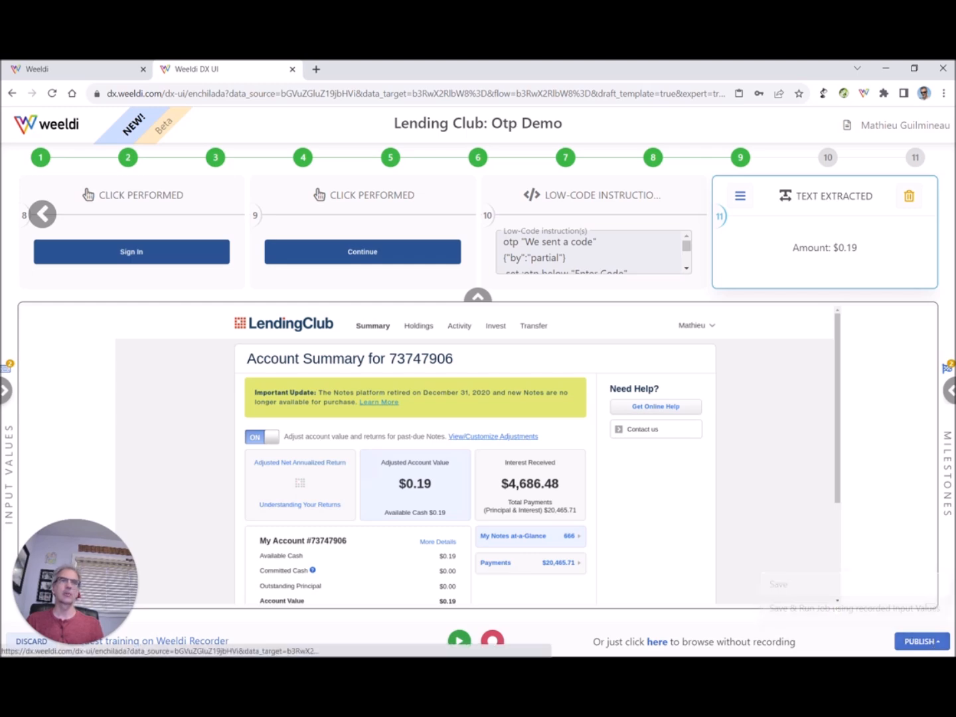
pyautogui.click(487, 410)
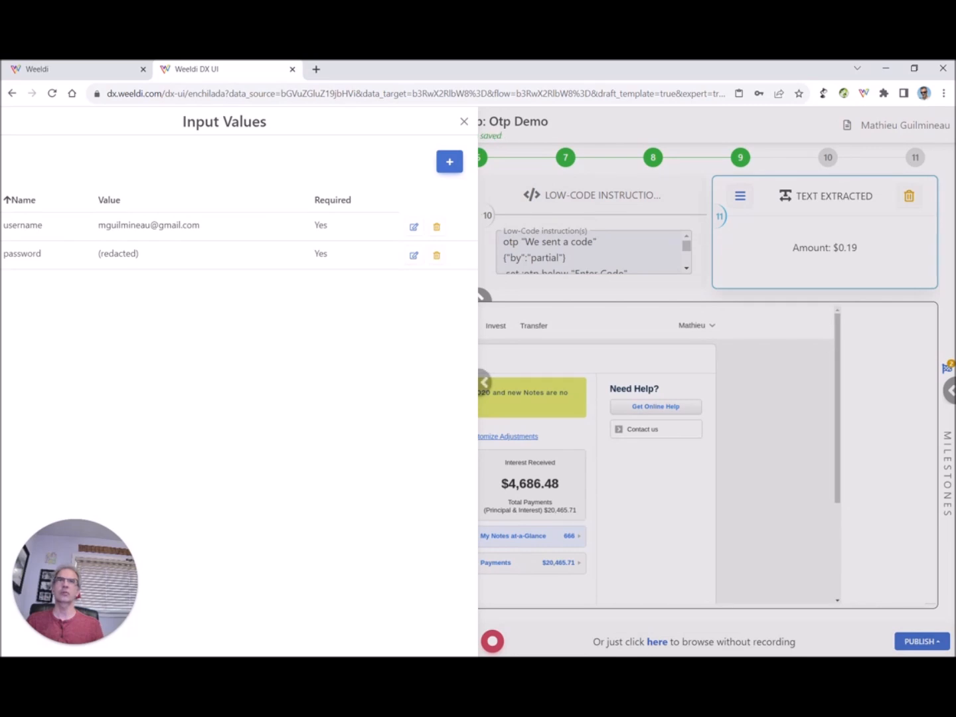
pyautogui.click(463, 122)
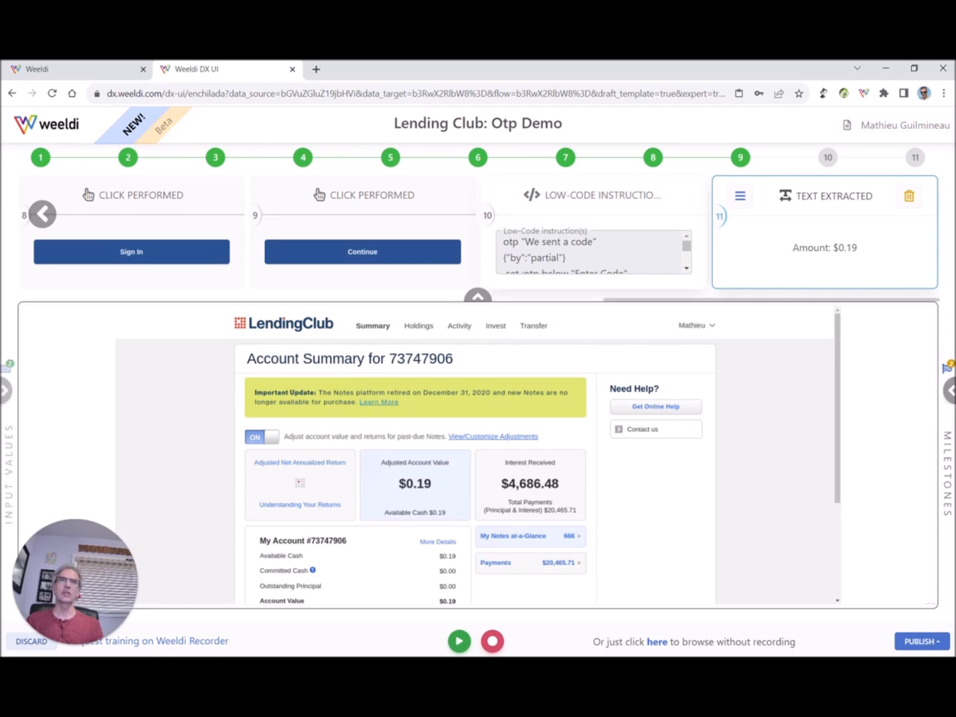
pyautogui.click(923, 639)
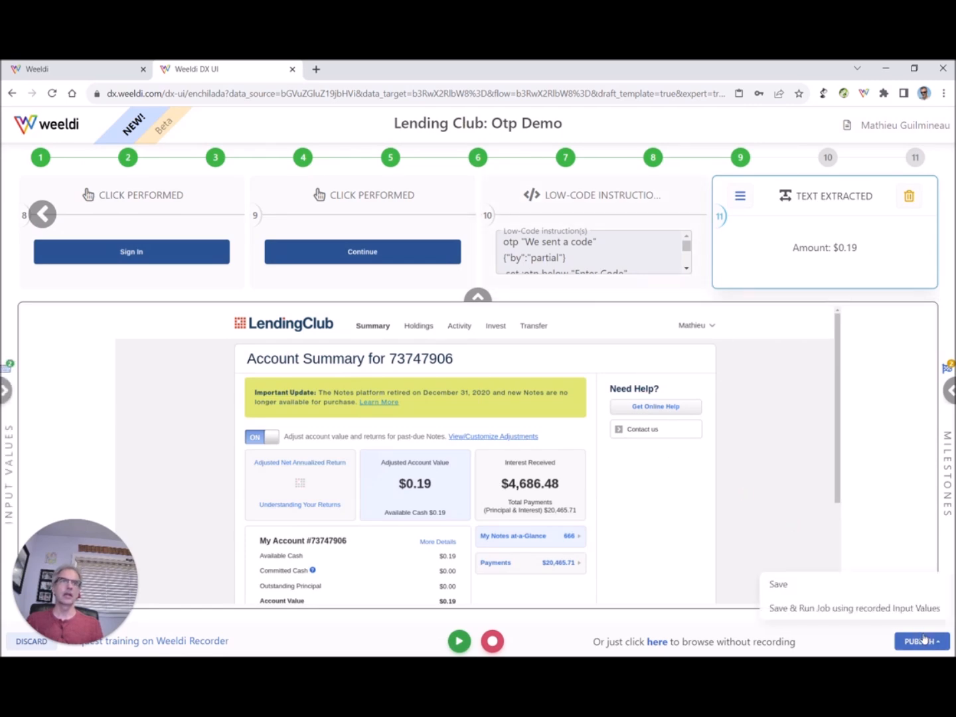
pyautogui.click(817, 602)
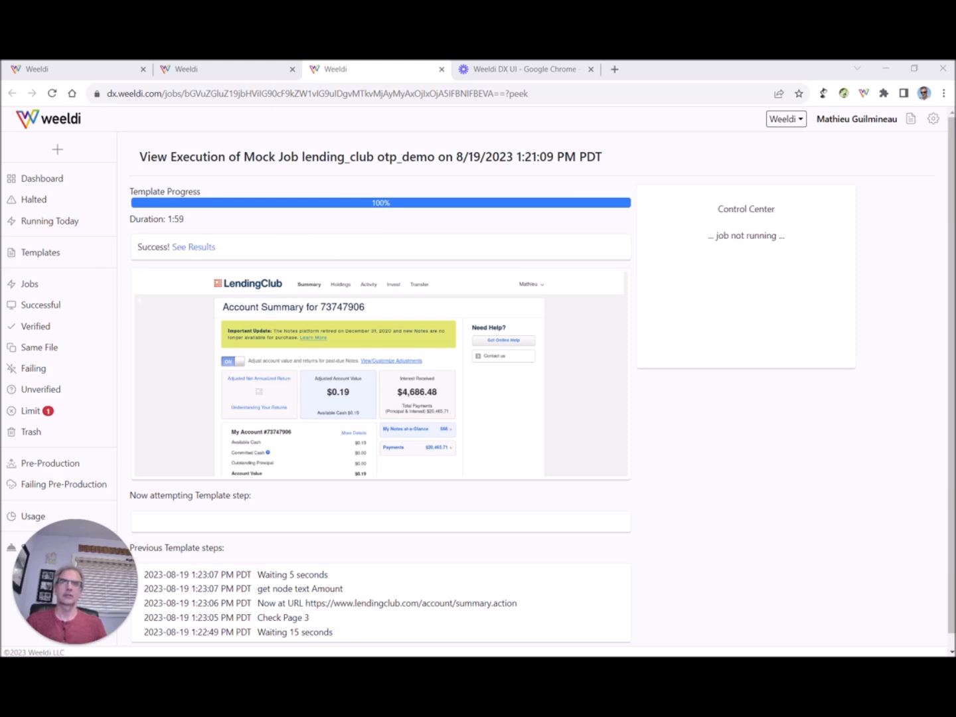
# - Open the results of the finished otp_demo mock job and check the extracted Amount
pyautogui.click(202, 249)
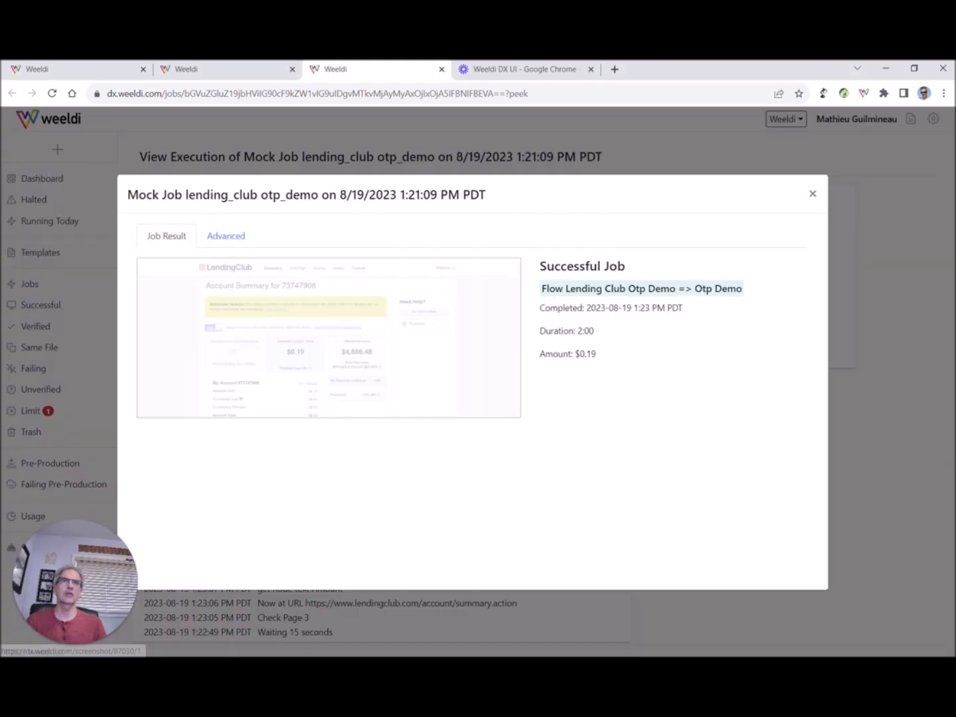
pyautogui.moveTo(539, 354); pyautogui.dragTo(596, 354)
pyautogui.click(596, 354)
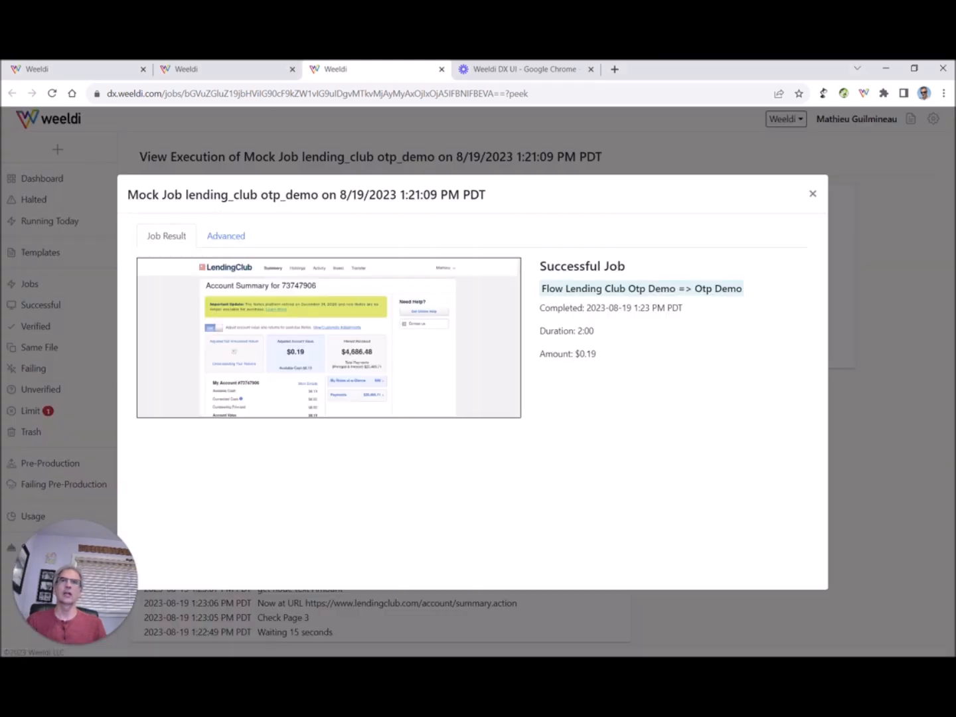
# - Examine the job's advanced verbose log for the lines that retrieve the one-time passcode and set it below Enter Code
pyautogui.click(227, 236)
pyautogui.scroll(-5, 398, 392)
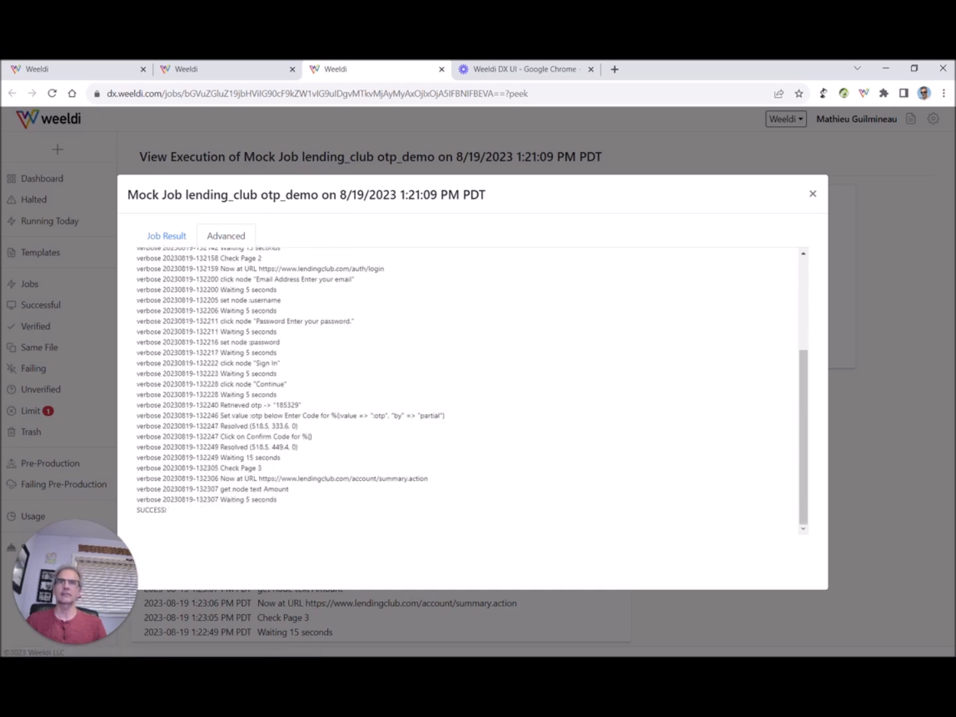
pyautogui.moveTo(220, 405); pyautogui.dragTo(445, 415)
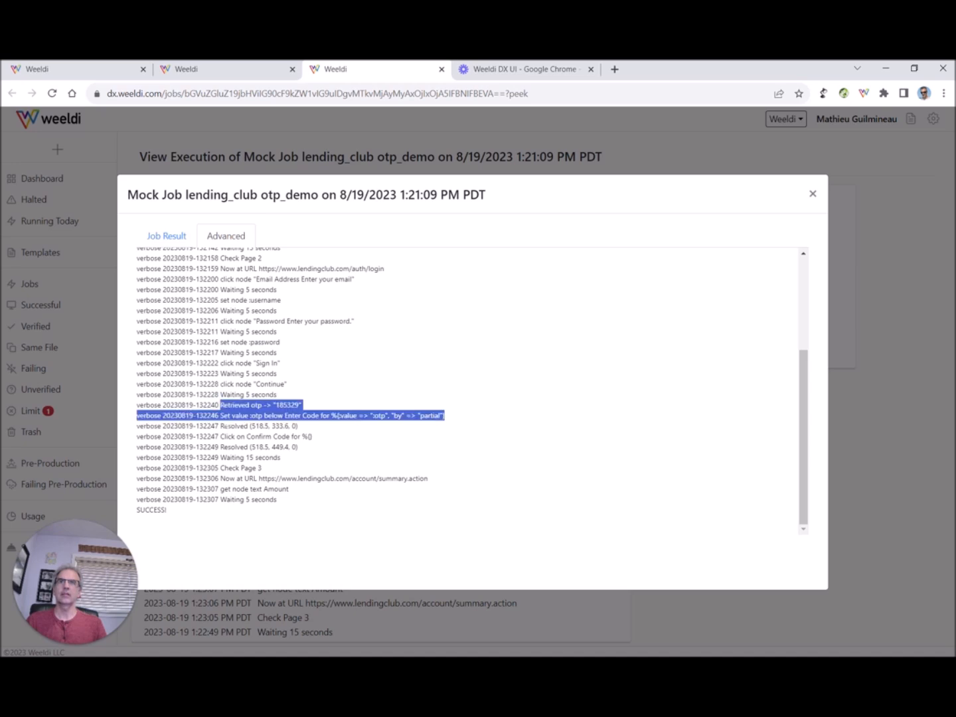
pyautogui.click(224, 425)
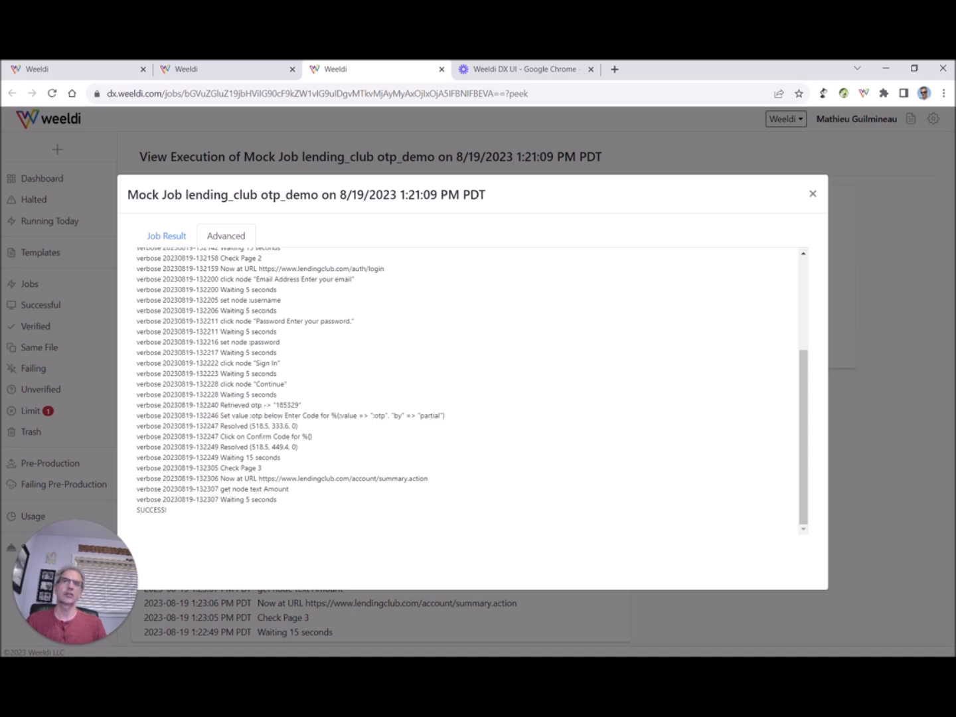